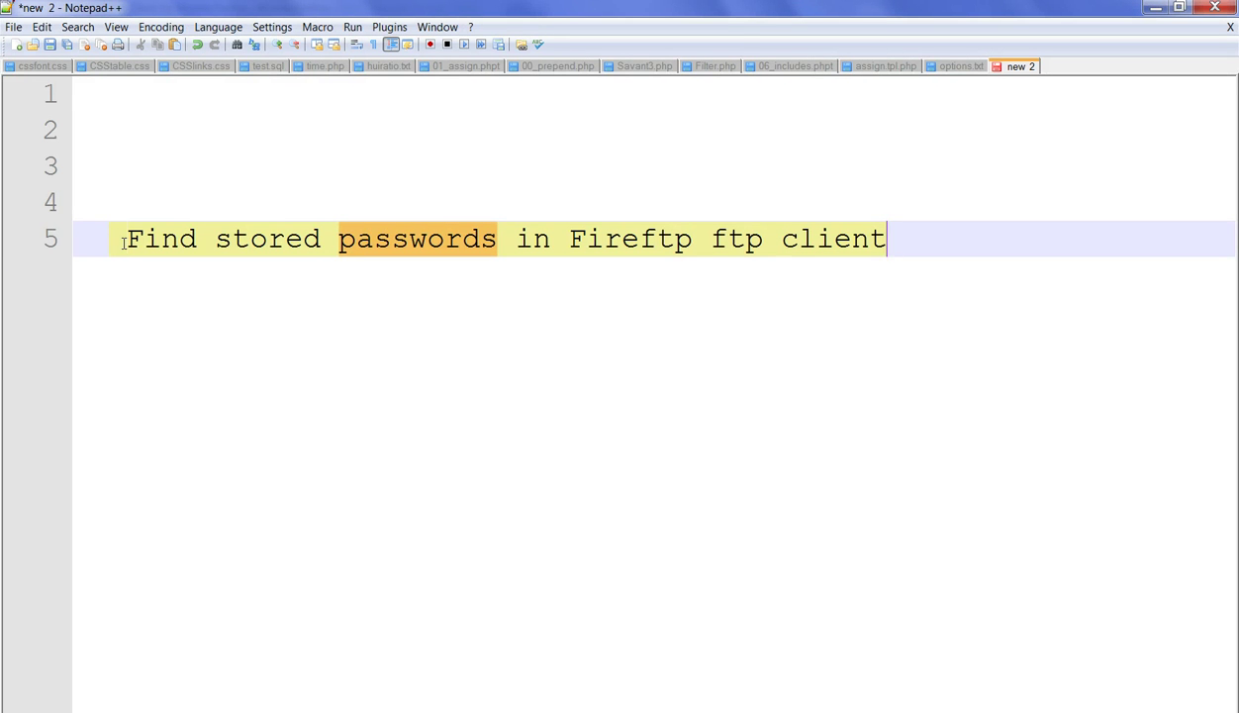
# Select a line in the text editor, then switch to Firefox and select the fireftp.net address.
pyautogui.moveTo(122, 243); pyautogui.dragTo(886, 245)
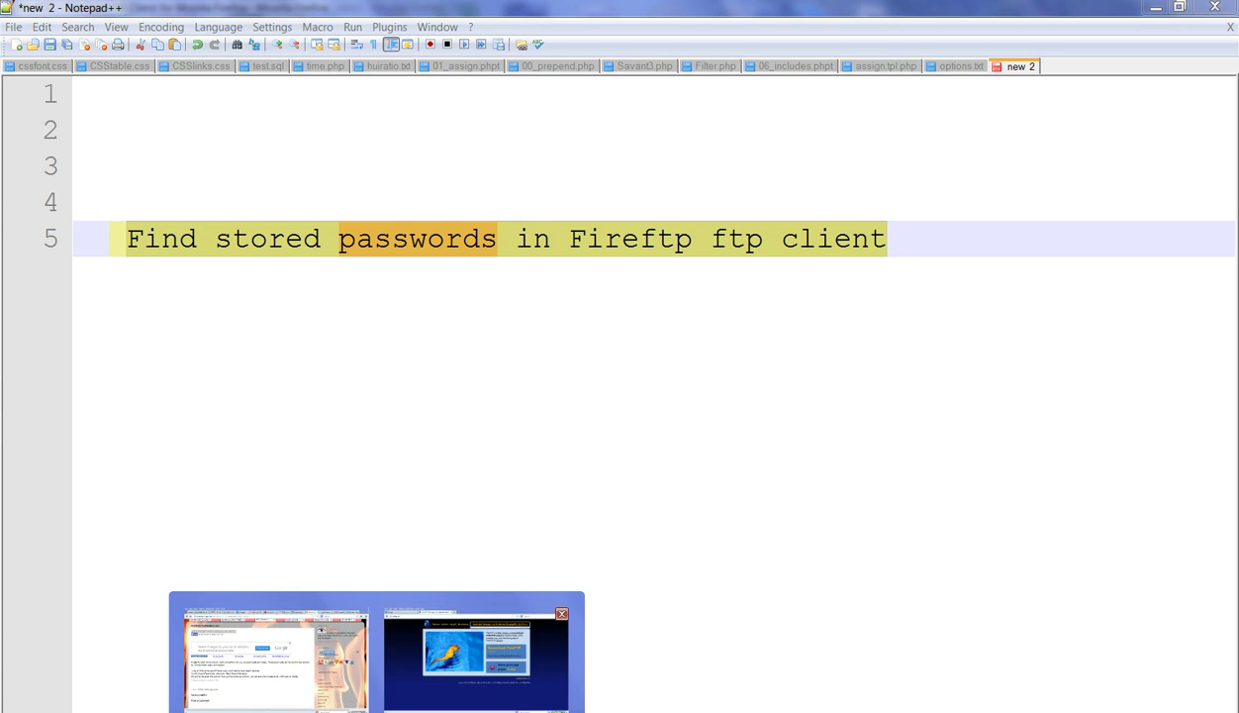
pyautogui.click(475, 643)
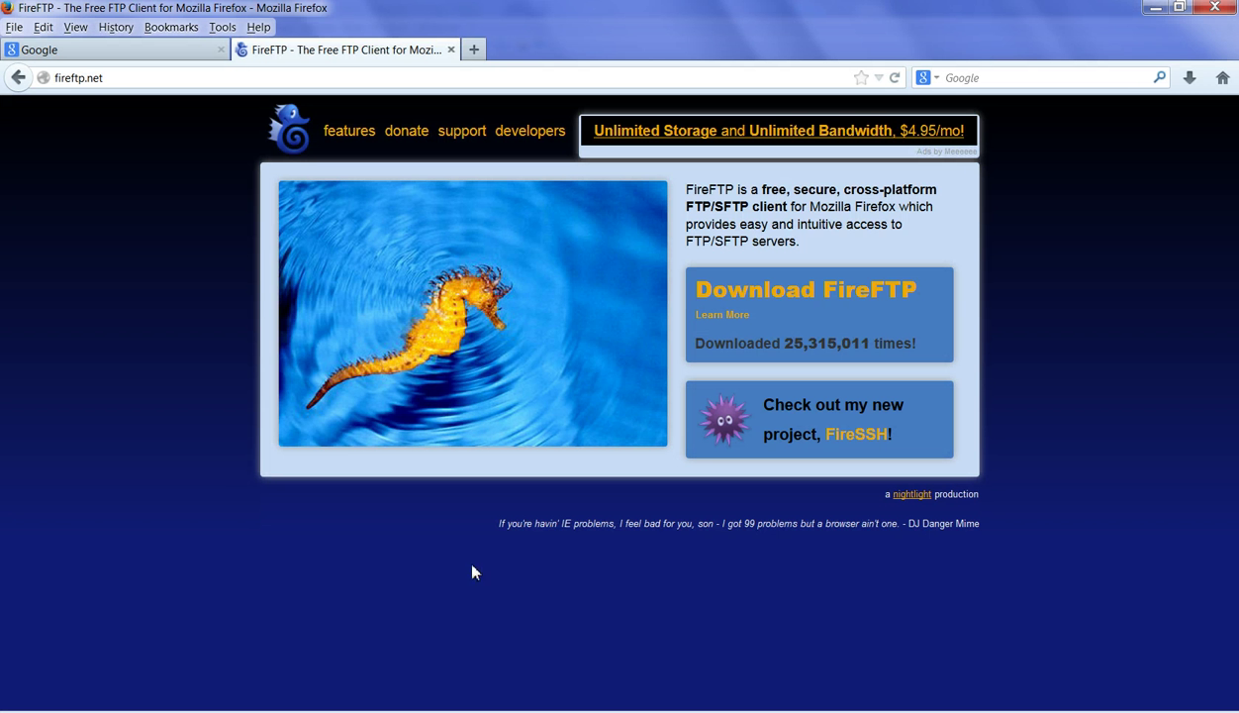
pyautogui.click(125, 77)
pyautogui.hotkey('ctrl', 'a')
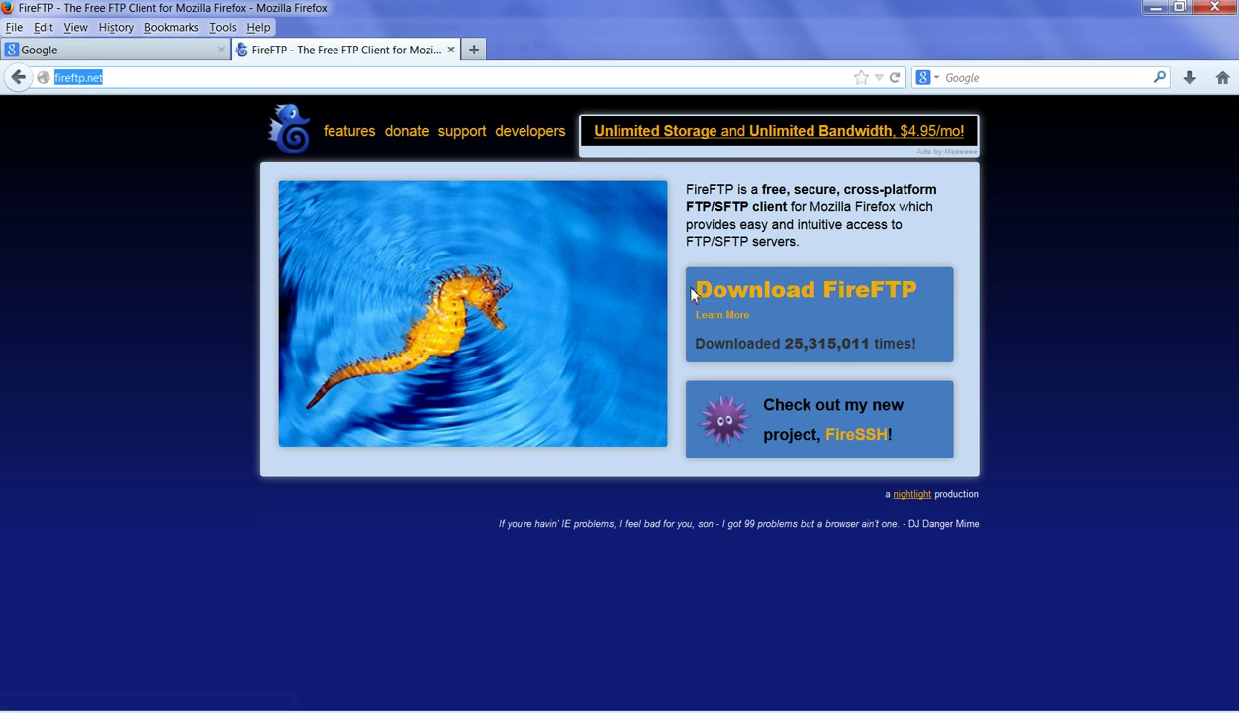
# Highlight the Download FireFTP heading, the description sentence and the FTP/SFTP servers text.
pyautogui.moveTo(692, 294); pyautogui.dragTo(902, 286)
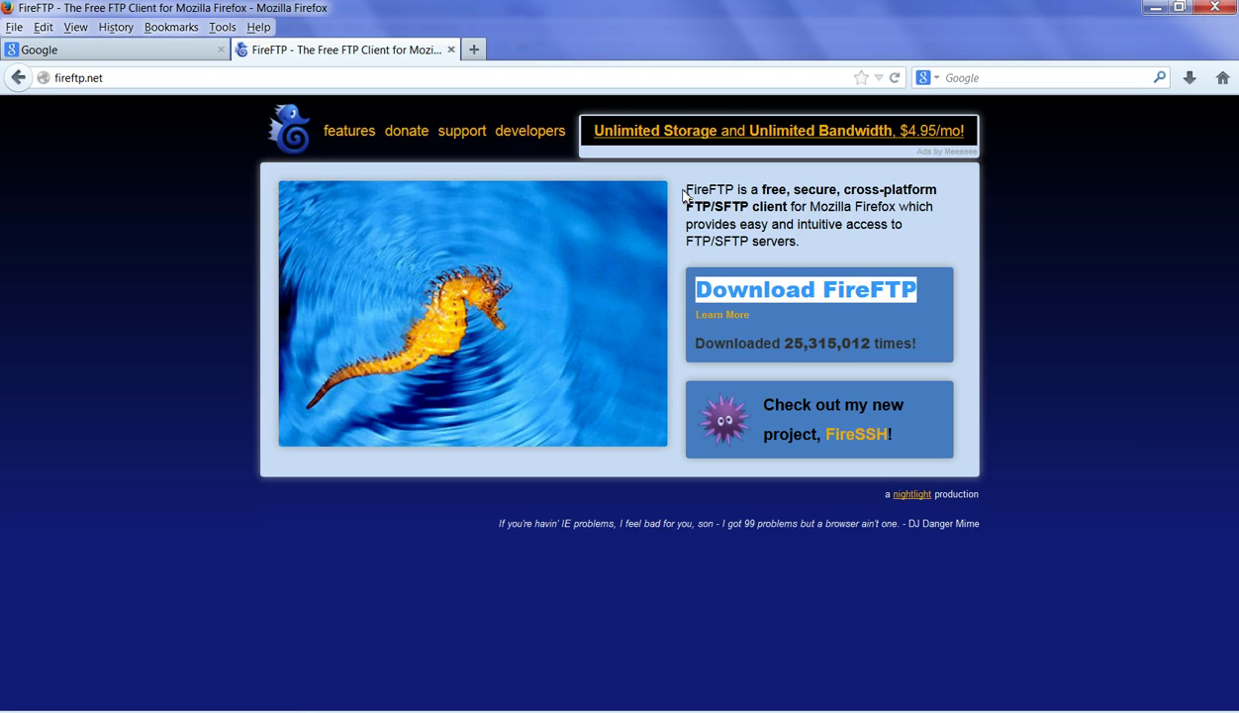
pyautogui.moveTo(679, 189); pyautogui.dragTo(934, 208)
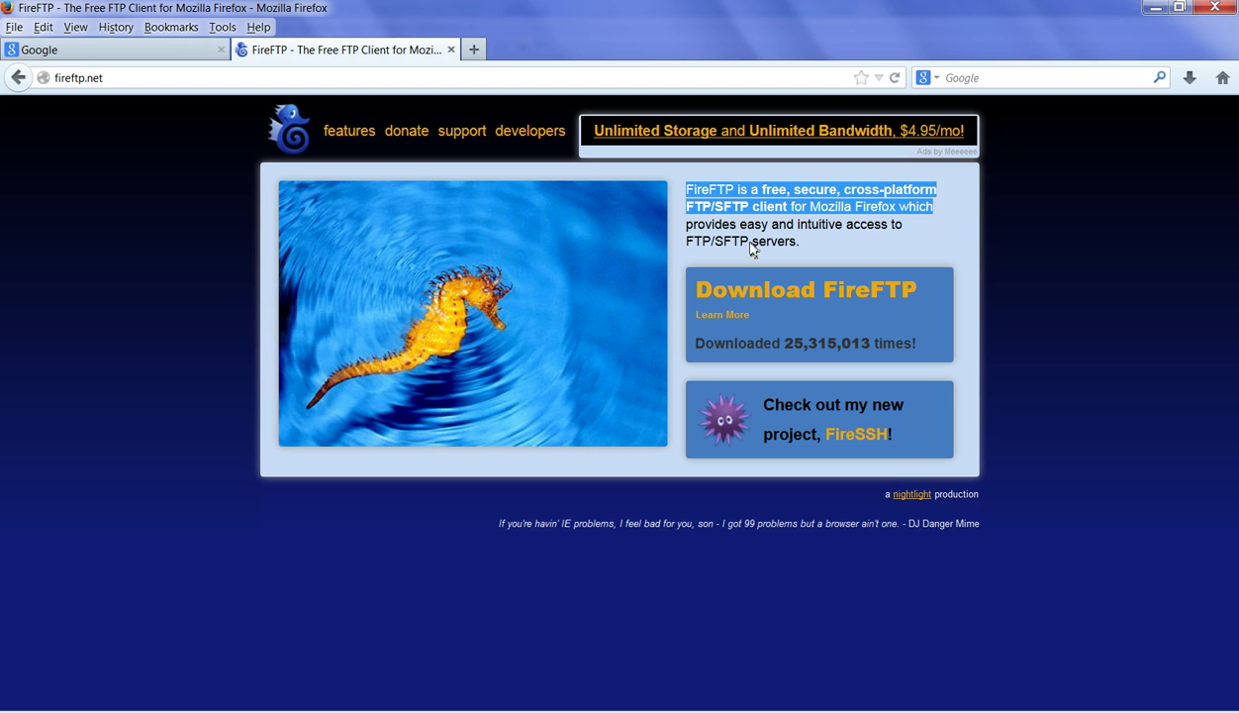
pyautogui.moveTo(703, 242); pyautogui.dragTo(814, 247)
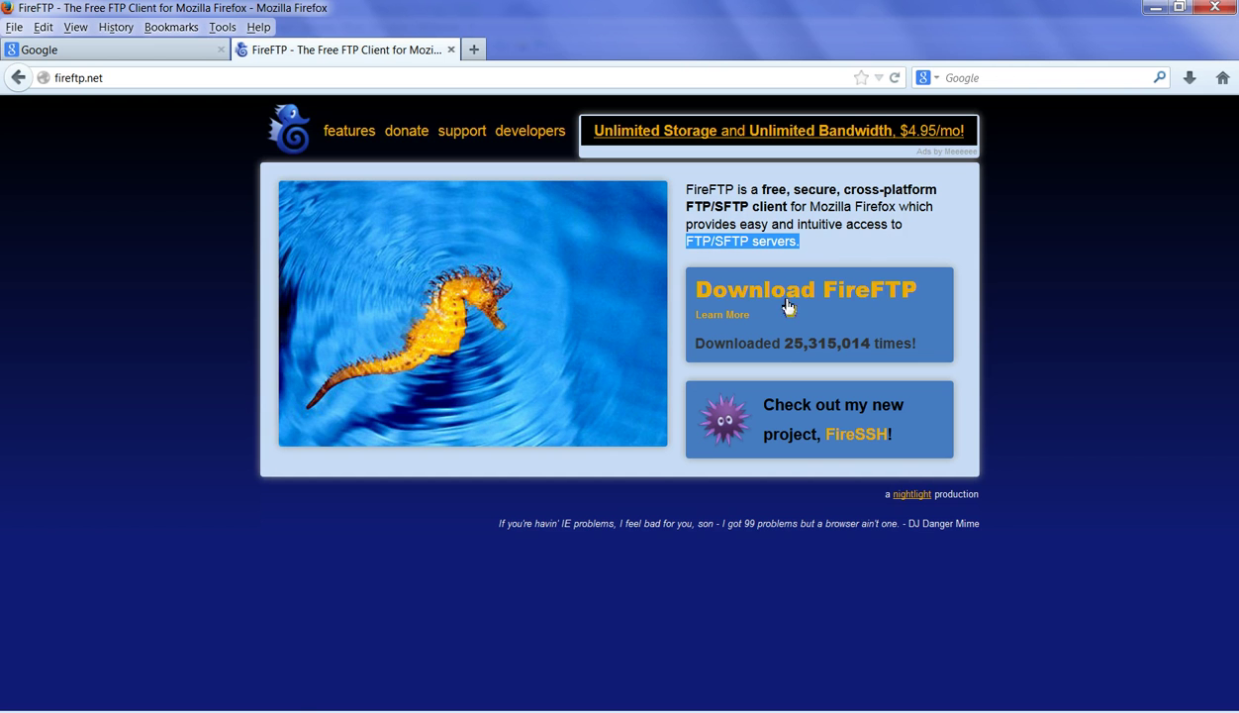
# Launch FireFTP from Firefox's Tools > Web Developer menu.
pyautogui.click(221, 28)
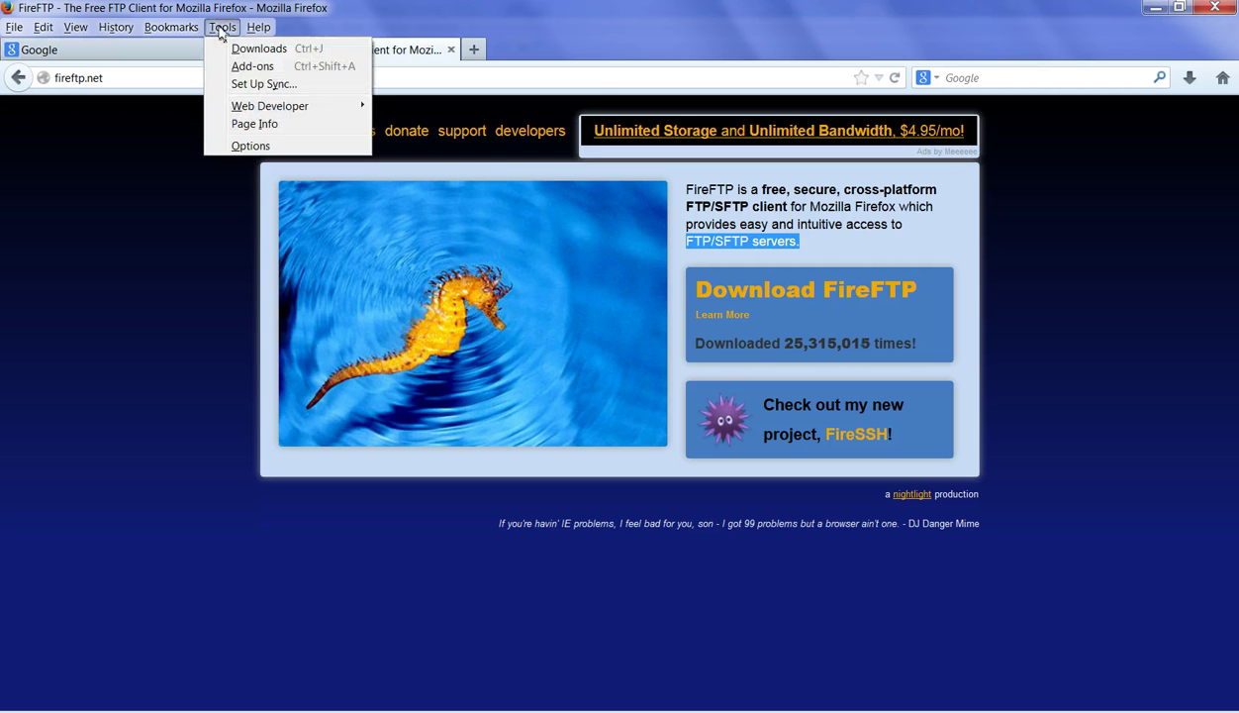
pyautogui.moveTo(236, 109)
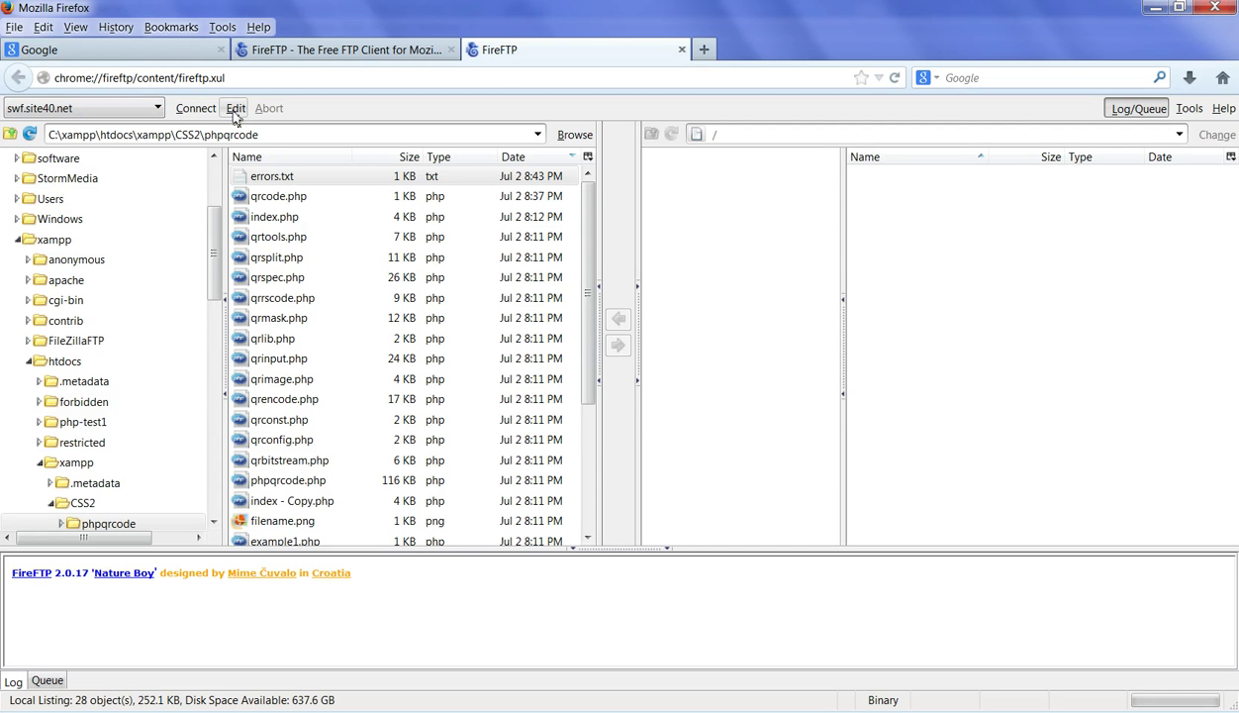
# Start a new FTP account and step through its account name, login and password fields.
pyautogui.click(158, 109)
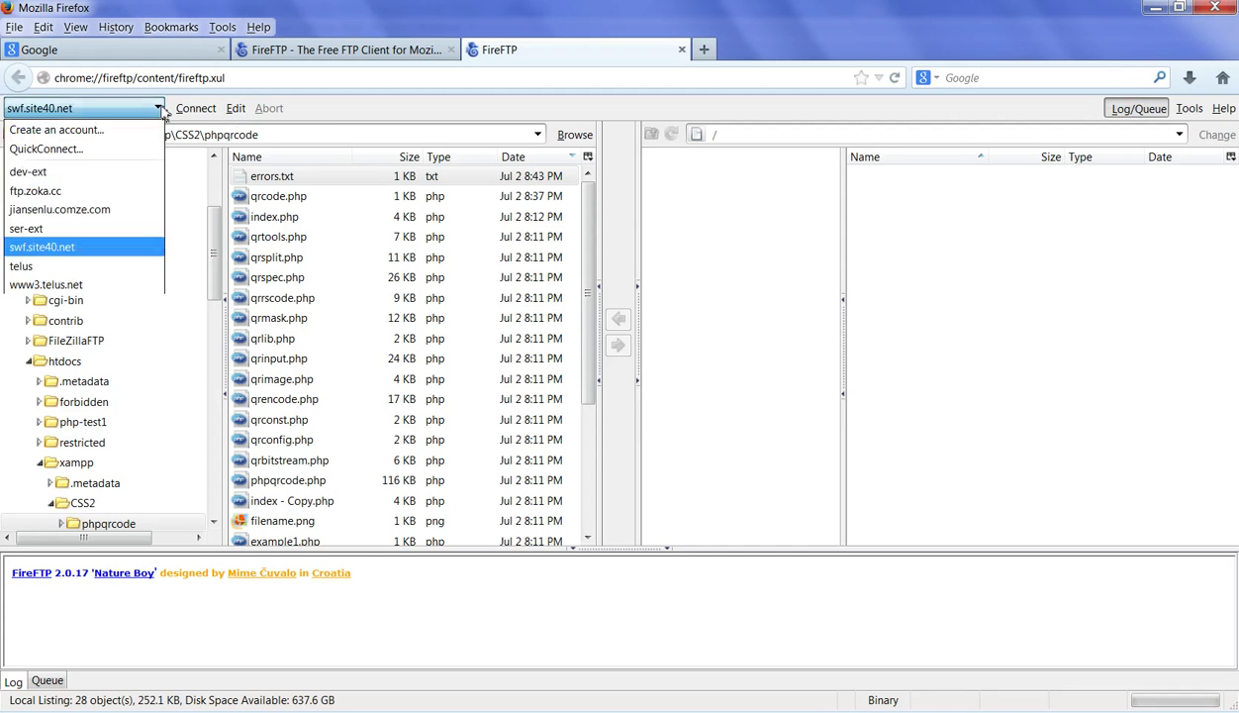
pyautogui.click(102, 130)
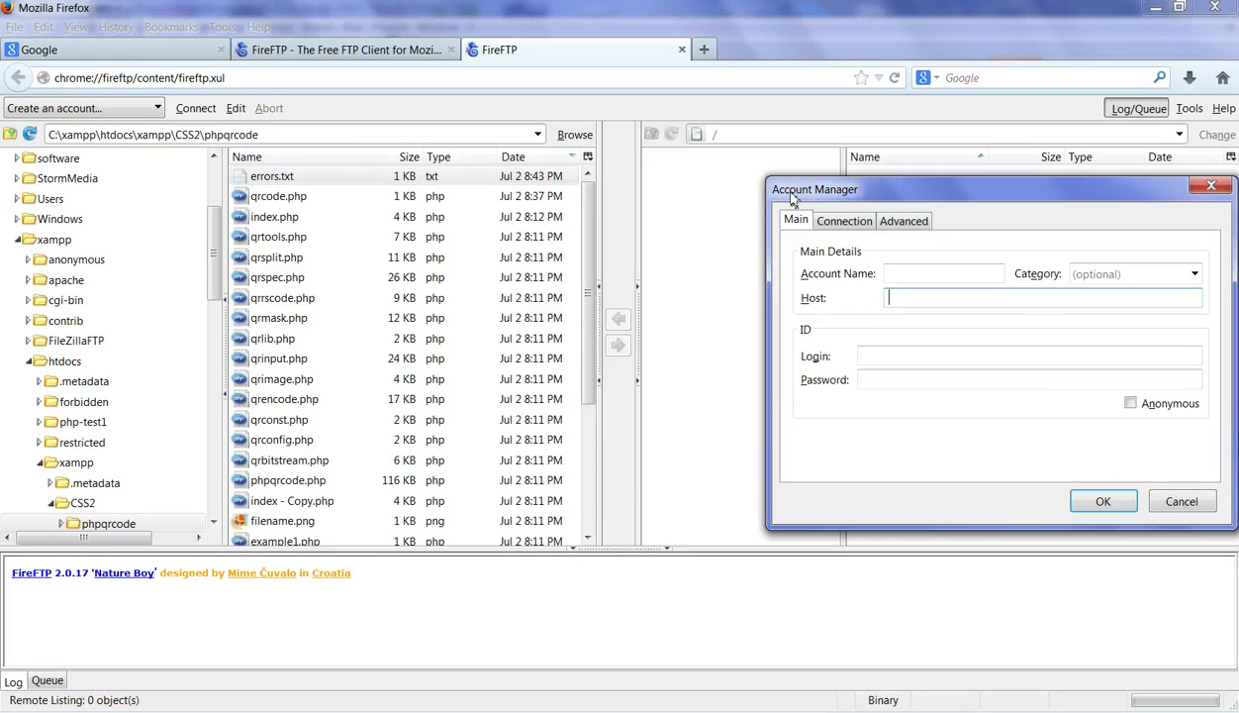
pyautogui.moveTo(793, 200); pyautogui.dragTo(174, 170)
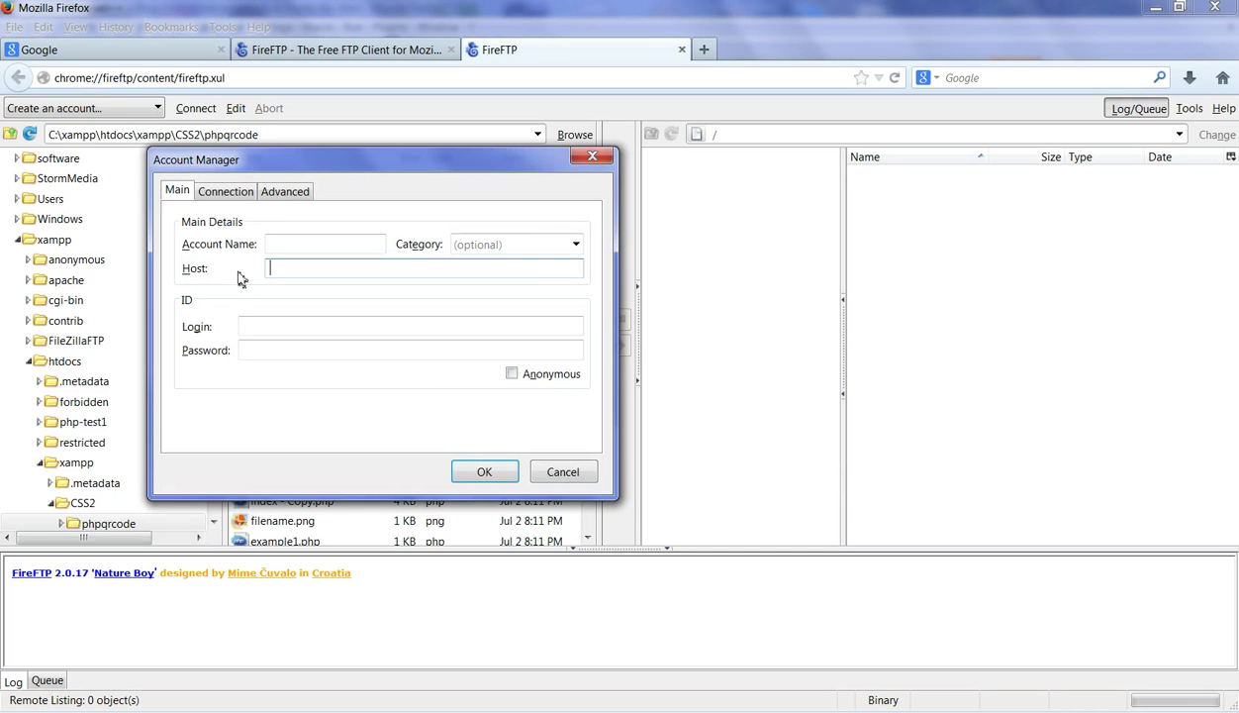
pyautogui.click(286, 246)
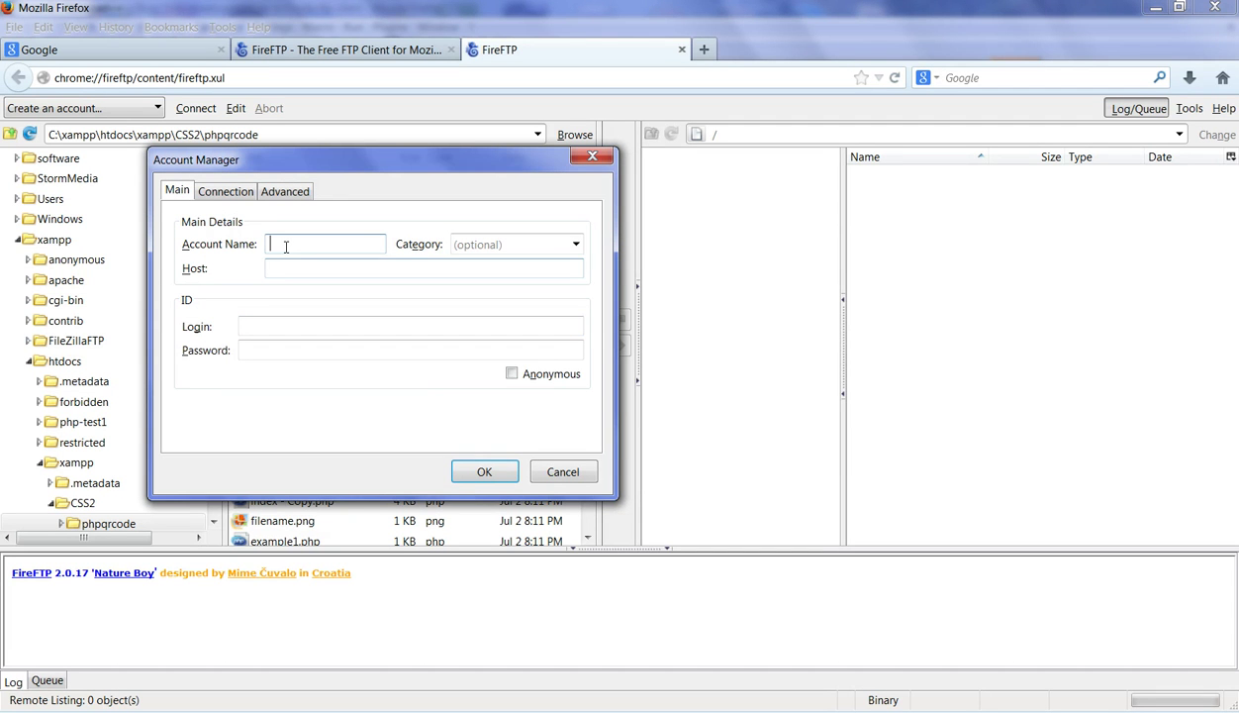
pyautogui.press('Tab')
pyautogui.press('Tab')
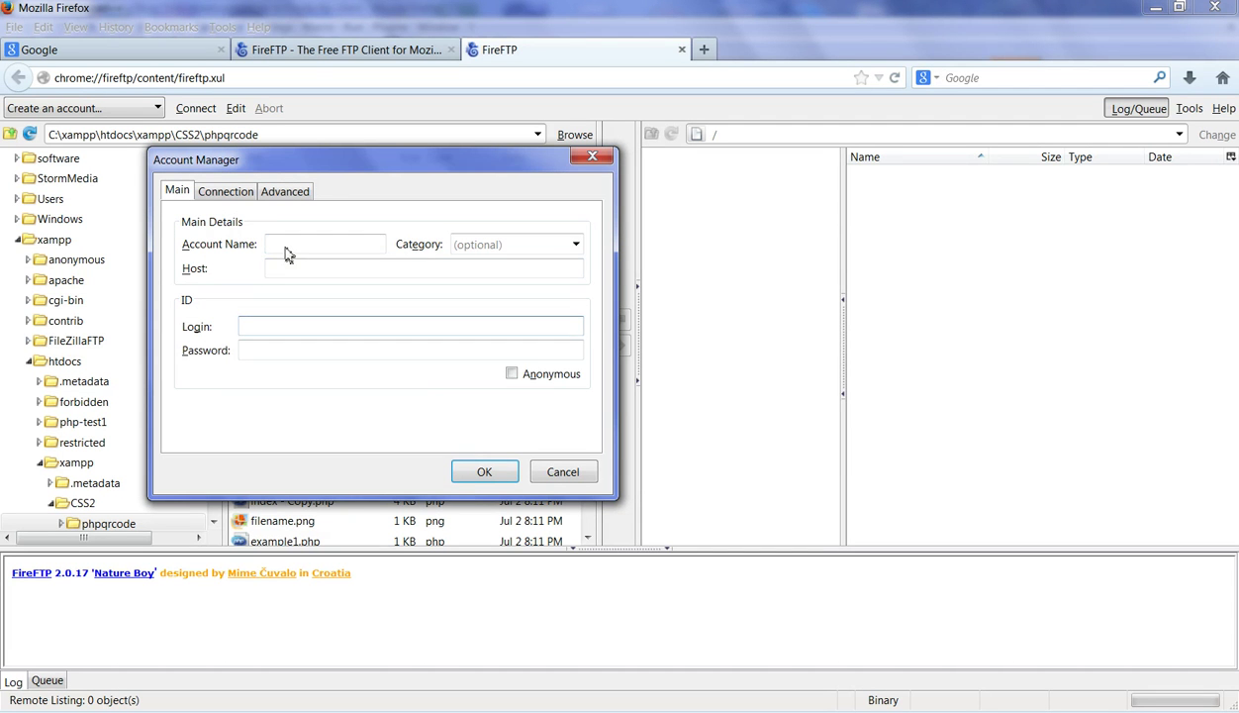
pyautogui.press('Tab')
# View the account's connection settings, return to the main details, then cancel without saving.
pyautogui.hotkey('ctrl', 'Tab')
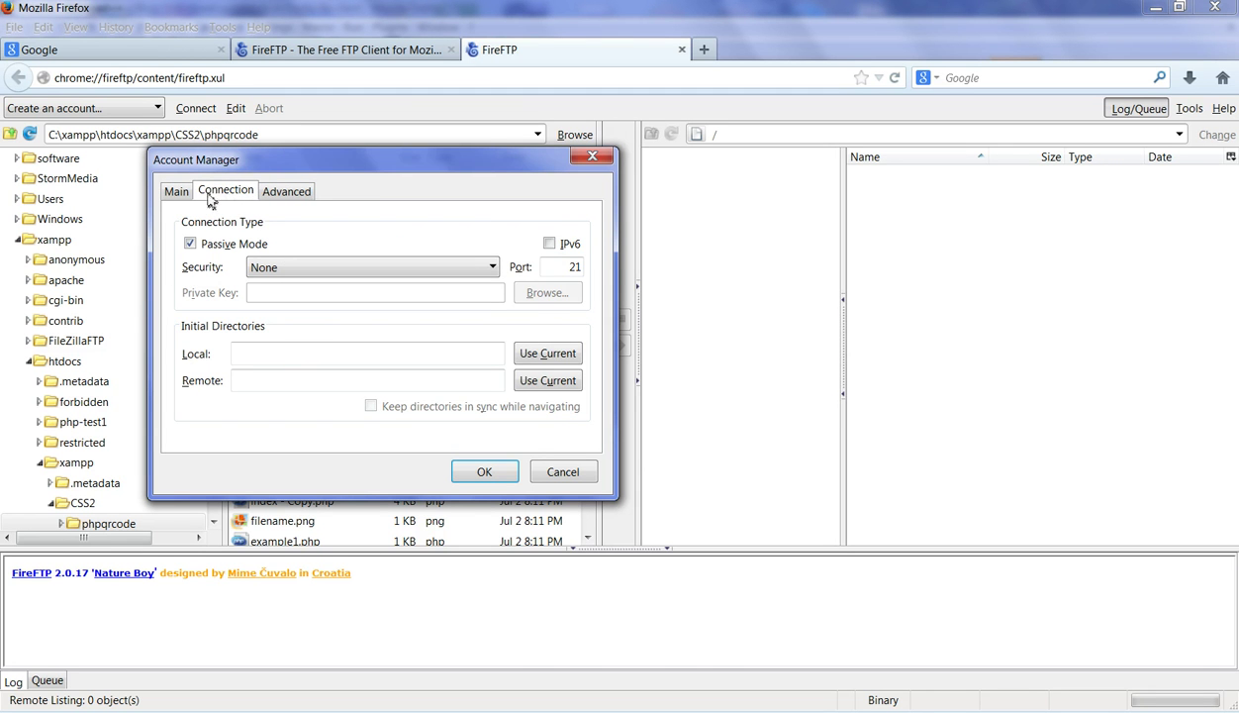
pyautogui.click(176, 192)
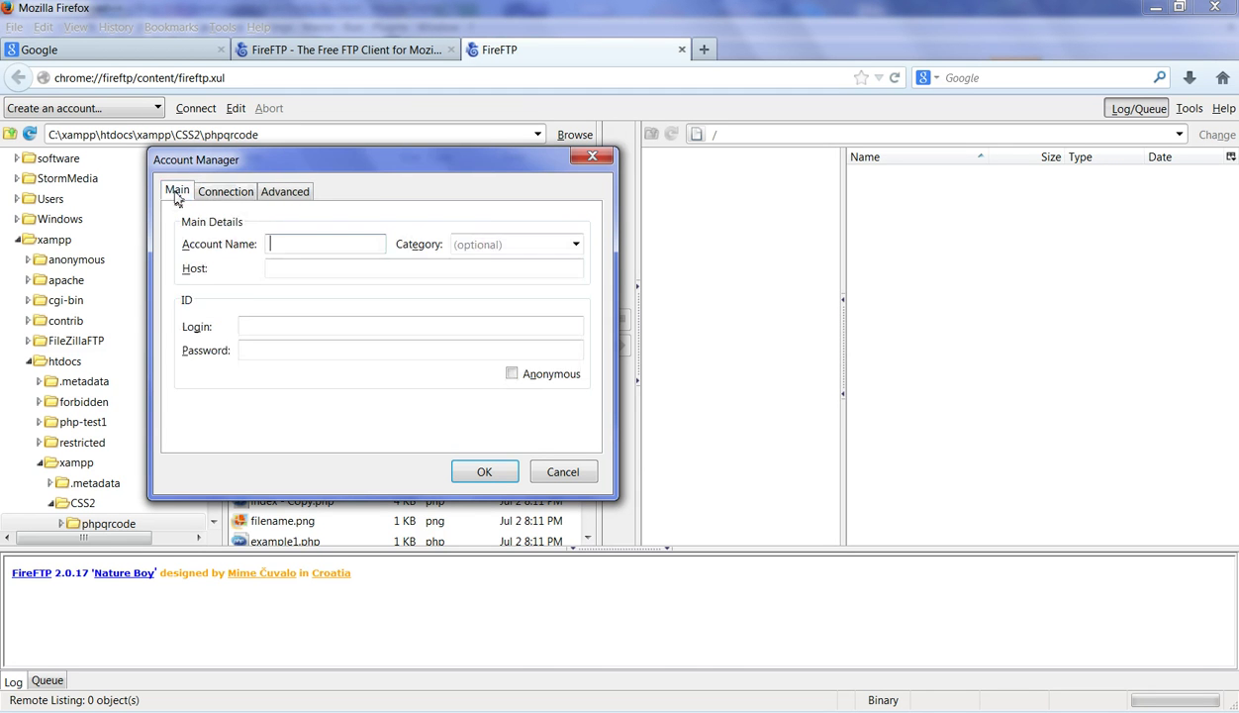
pyautogui.click(279, 327)
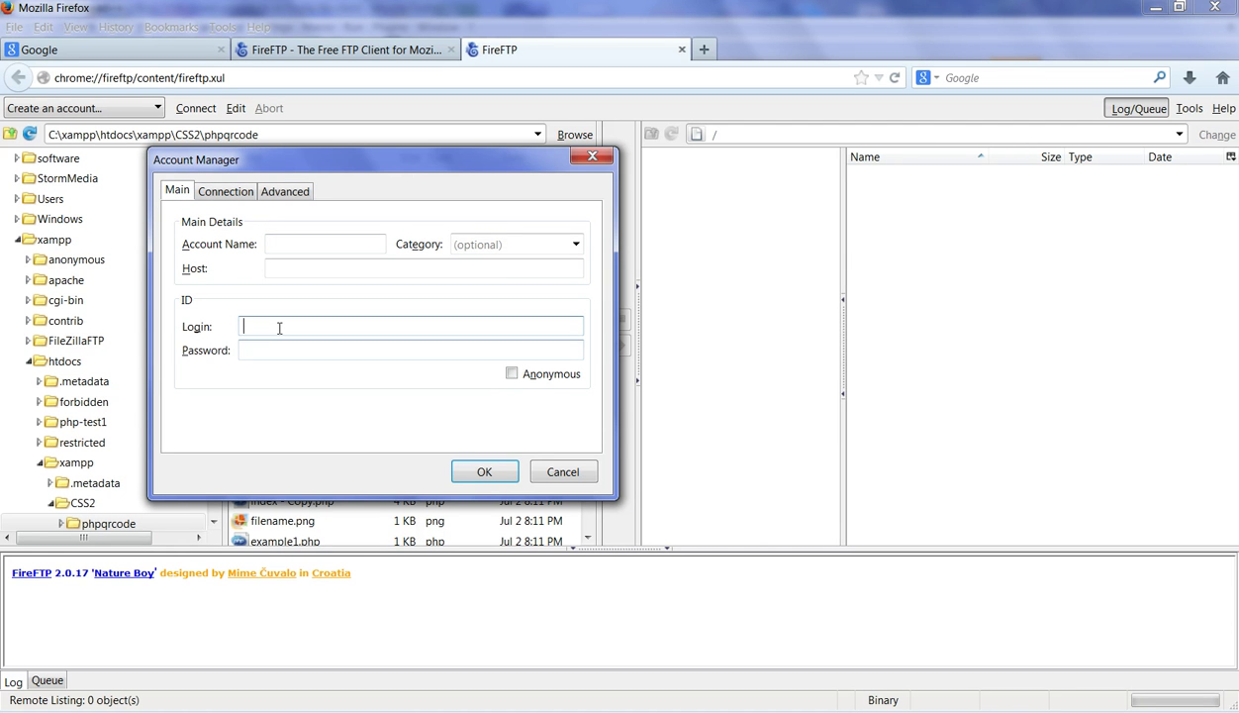
pyautogui.press('Tab')
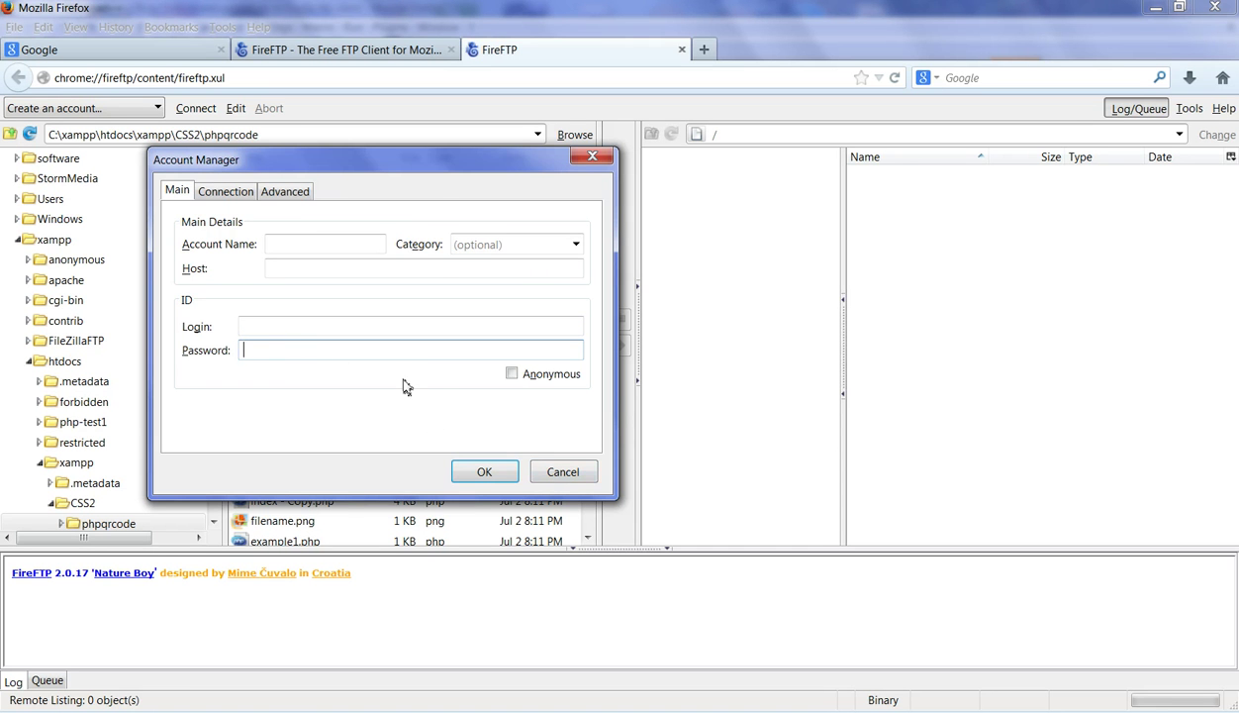
pyautogui.click(553, 477)
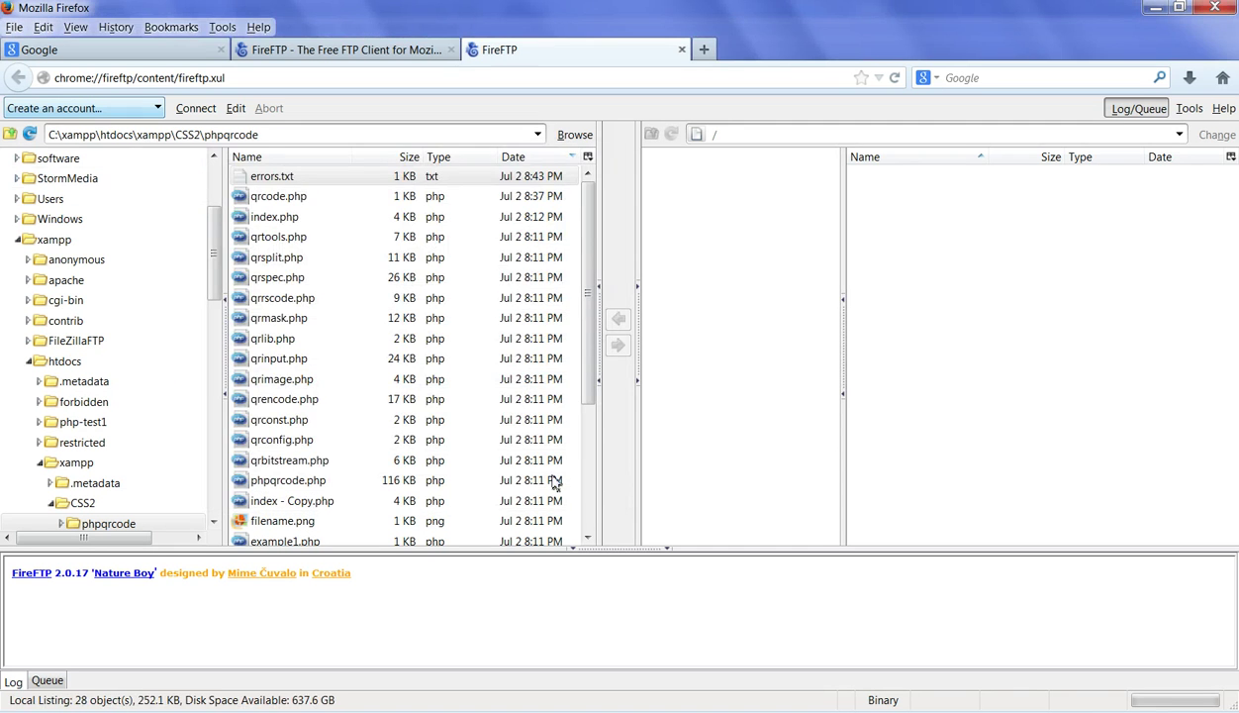
# Open the swf.site40.net account's settings and select its stored password.
pyautogui.click(156, 108)
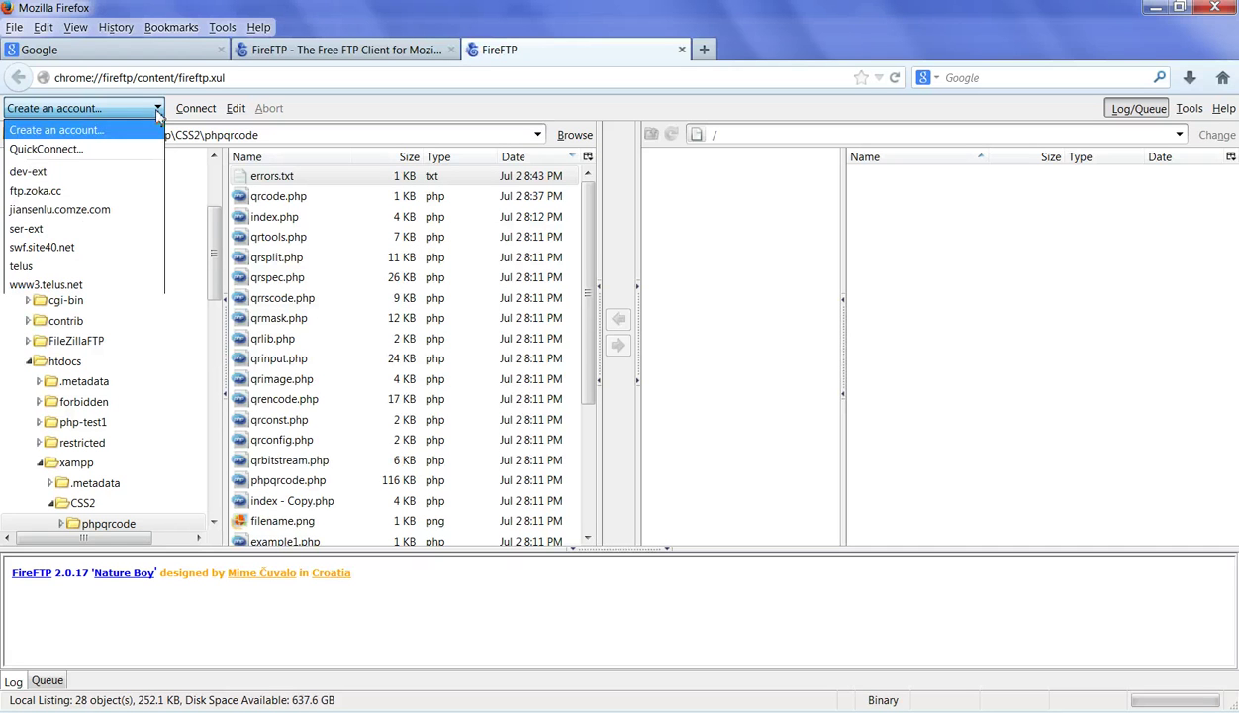
pyautogui.click(83, 248)
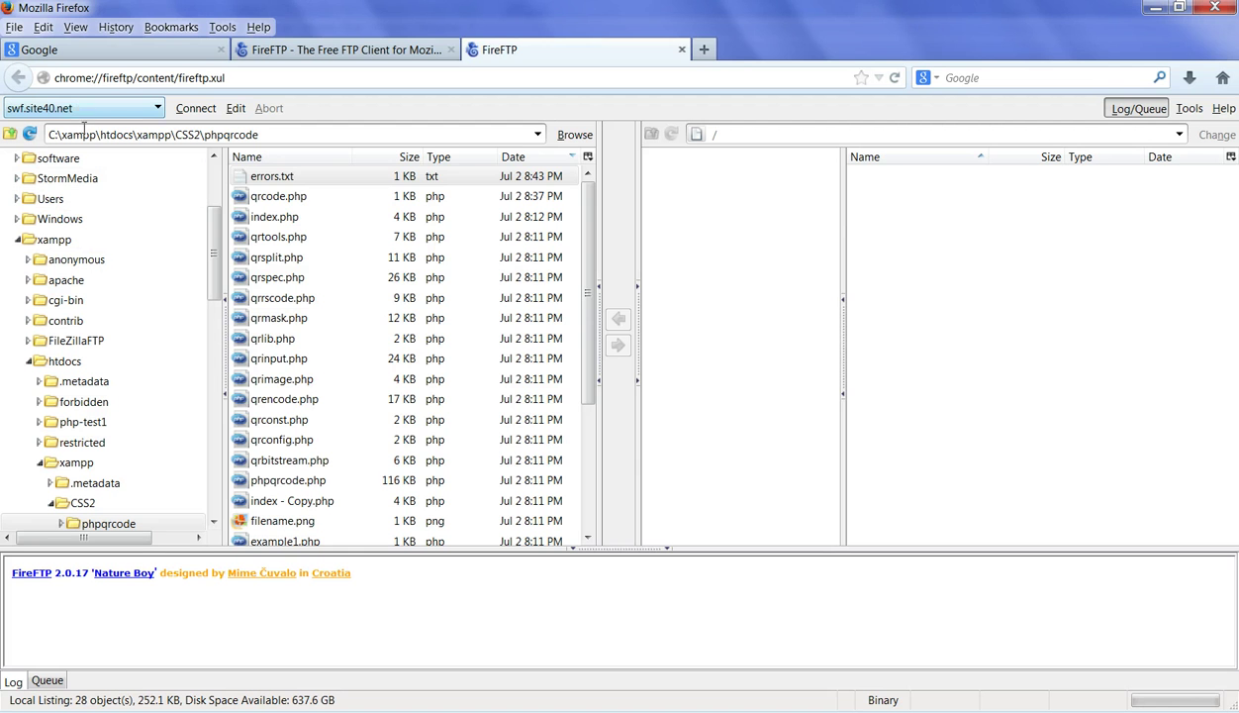
pyautogui.click(235, 109)
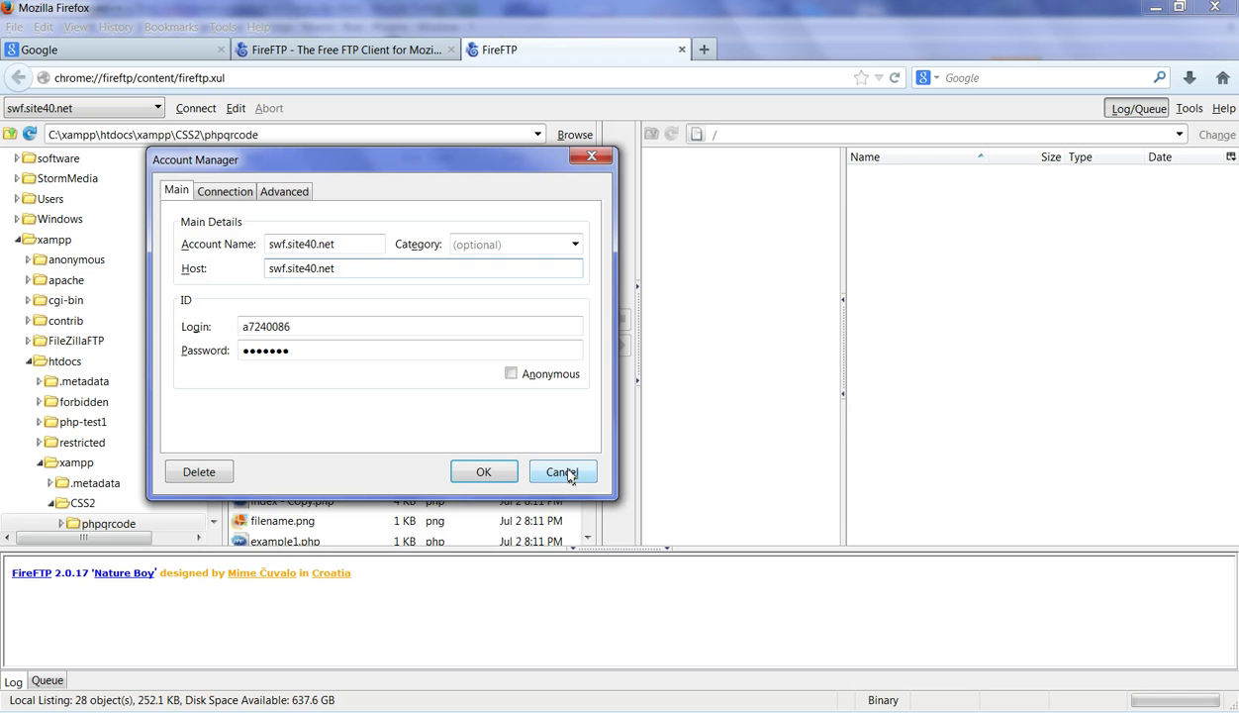
pyautogui.click(297, 351)
pyautogui.hotkey('shift', 'Left')
pyautogui.hotkey('shift', 'Left')
pyautogui.hotkey('shift', 'Left')
pyautogui.hotkey('shift', 'Left')
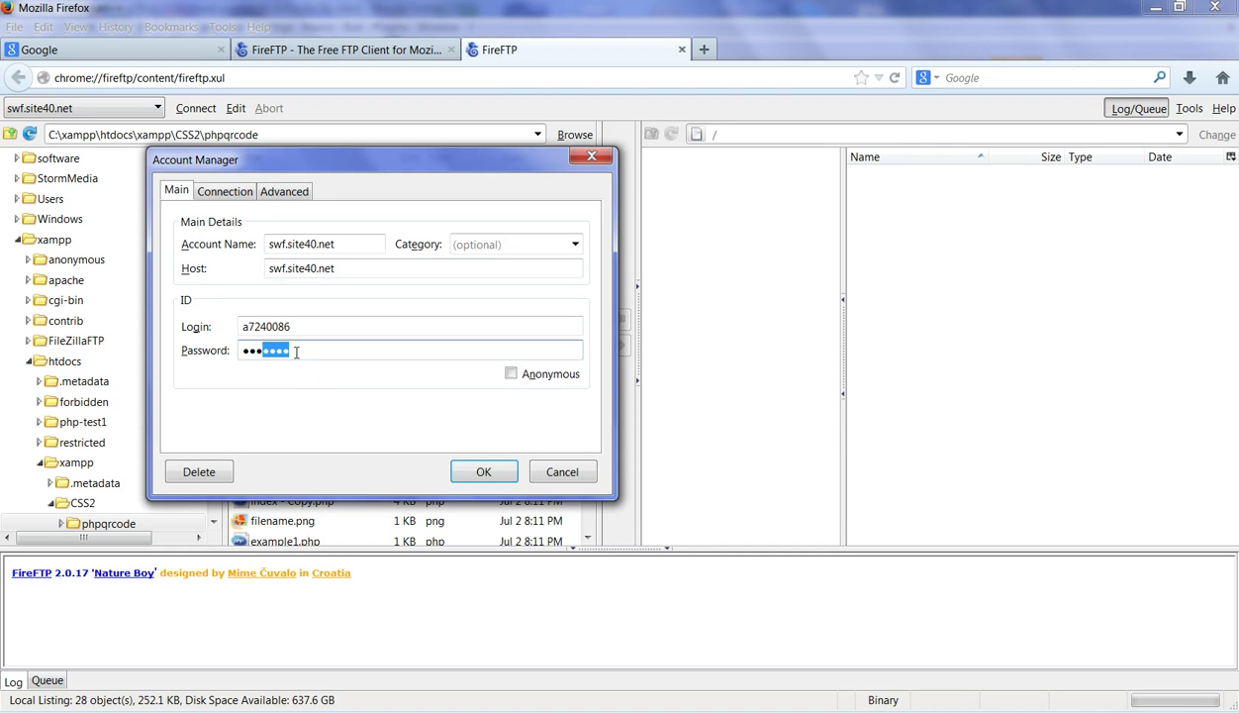
pyautogui.hotkey('shift', 'Left')
pyautogui.hotkey('shift', 'Left')
pyautogui.hotkey('shift', 'Left')
# Cancel the swf.site40.net account editor and show Firefox's Tools menu.
pyautogui.click(562, 472)
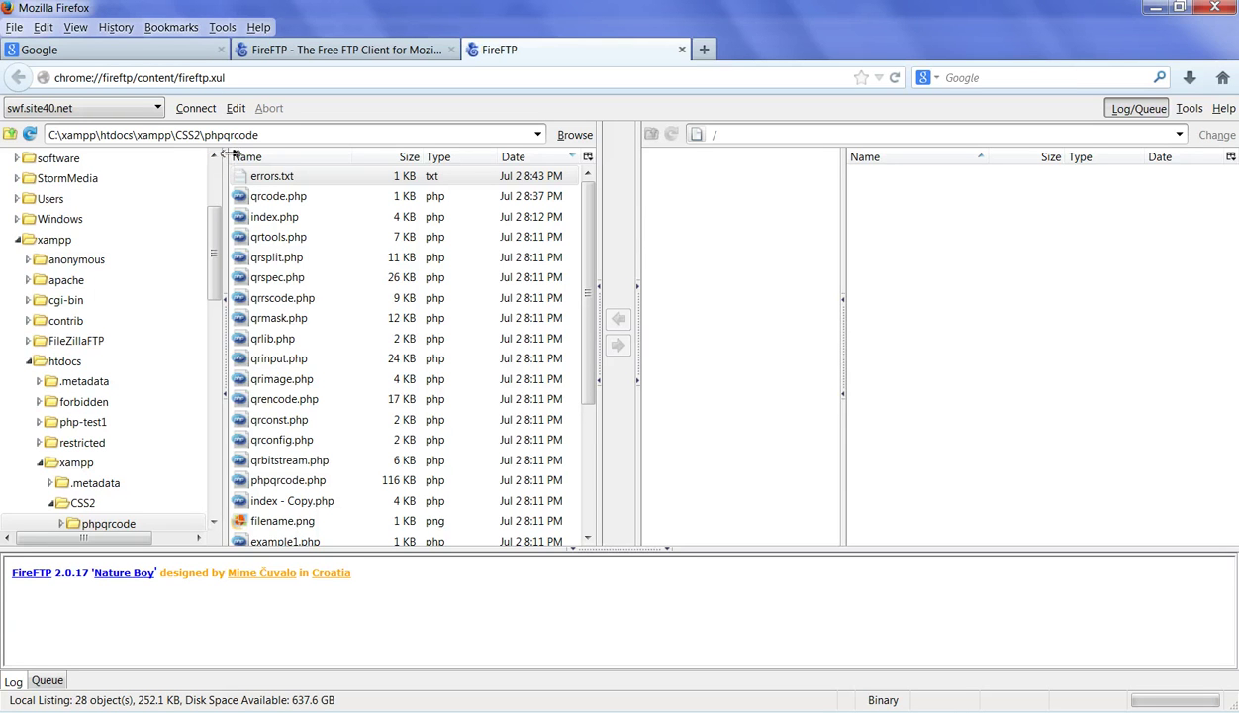
pyautogui.click(220, 30)
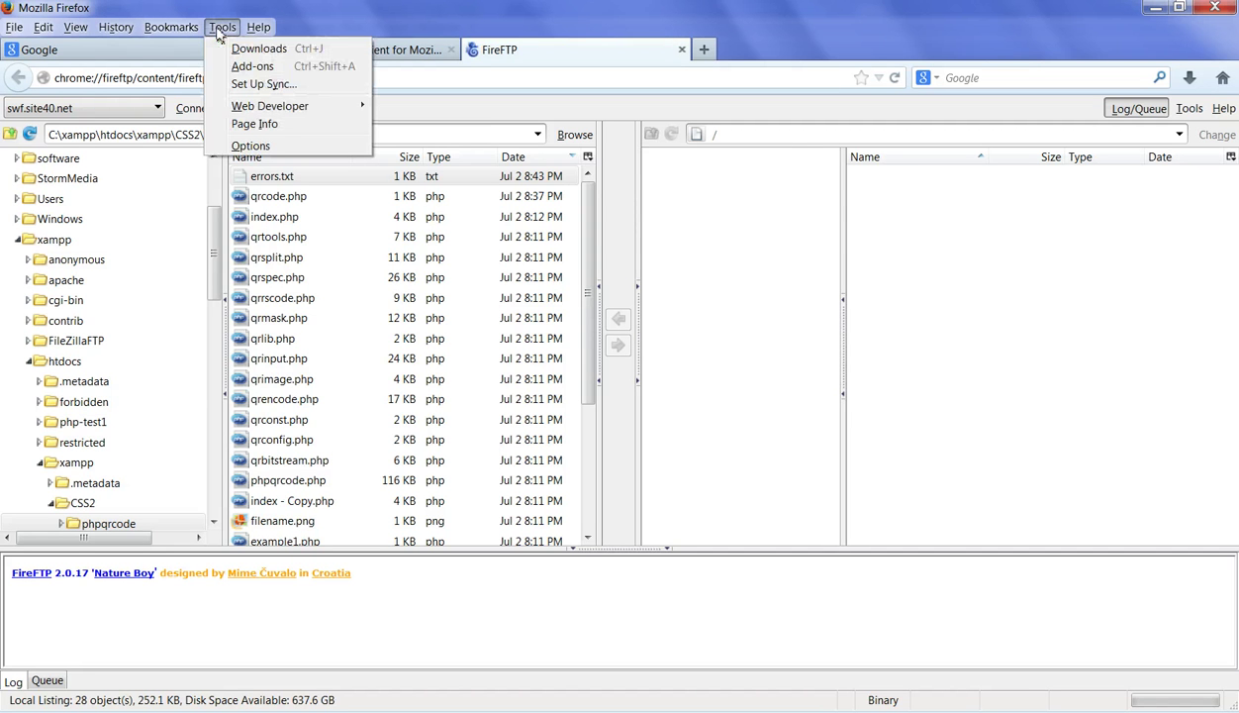
# Open Firefox Options on the Security section and move the dialog to the left.
pyautogui.click(249, 147)
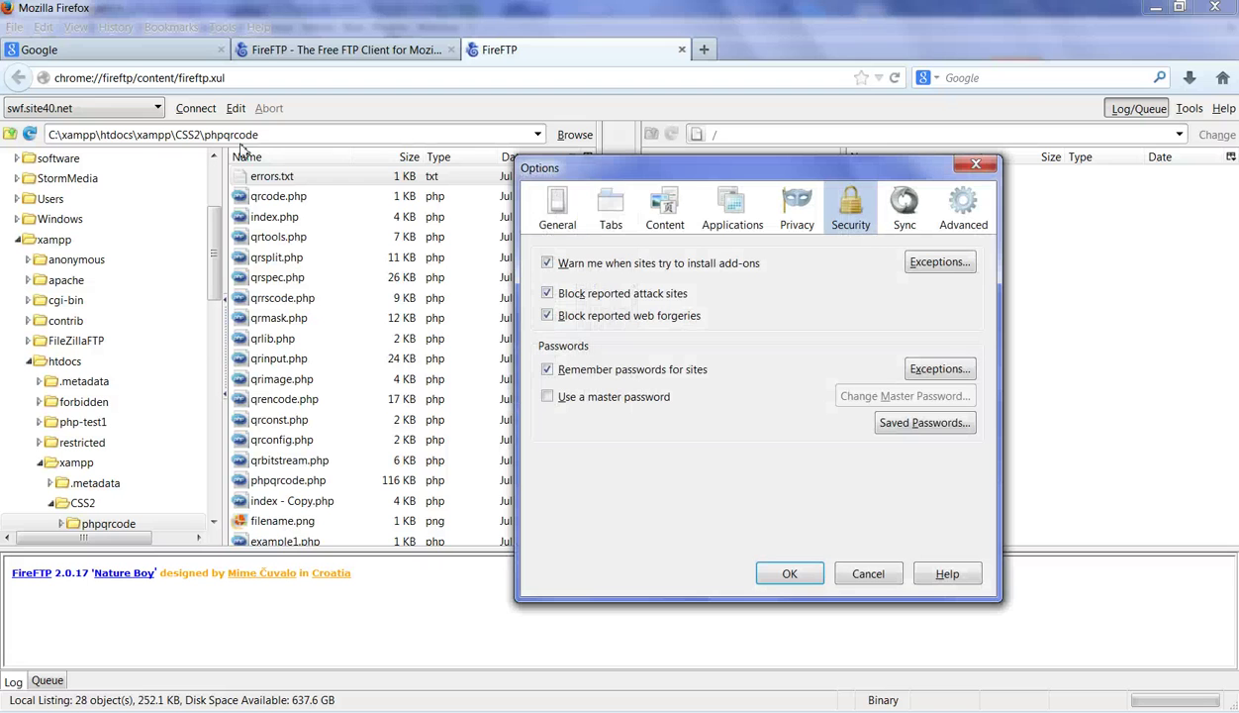
pyautogui.moveTo(594, 167); pyautogui.dragTo(289, 120)
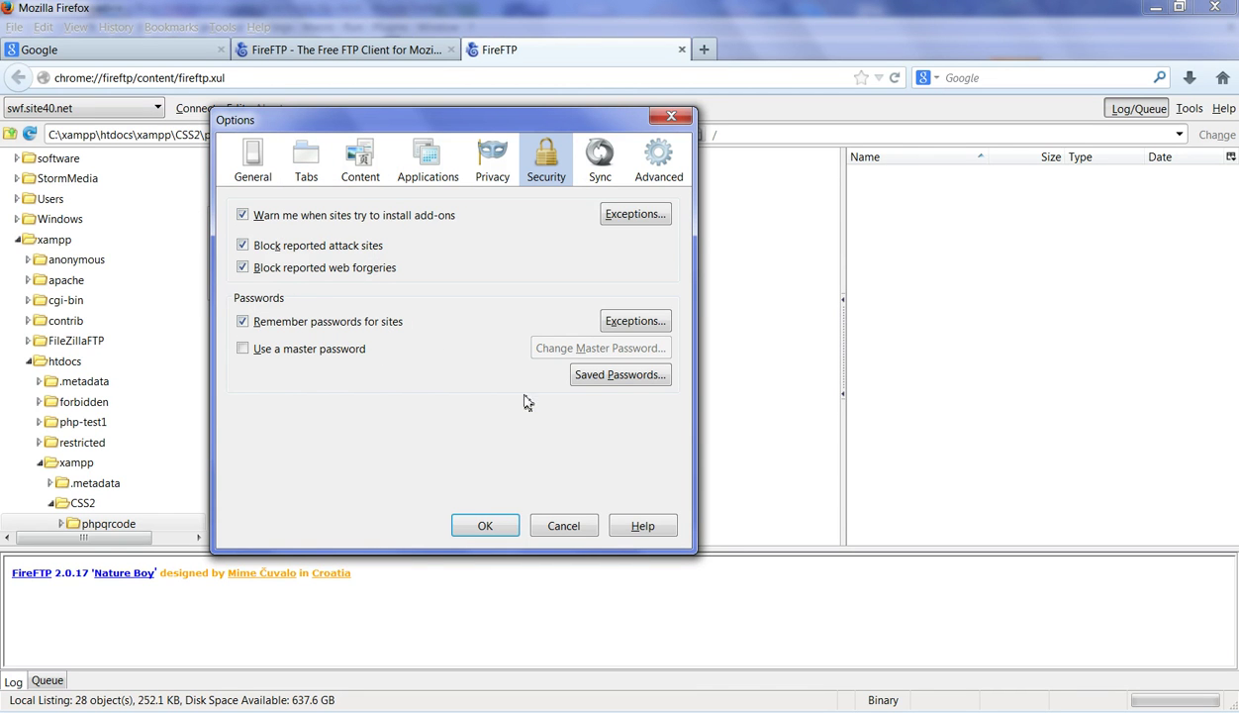
pyautogui.click(626, 381)
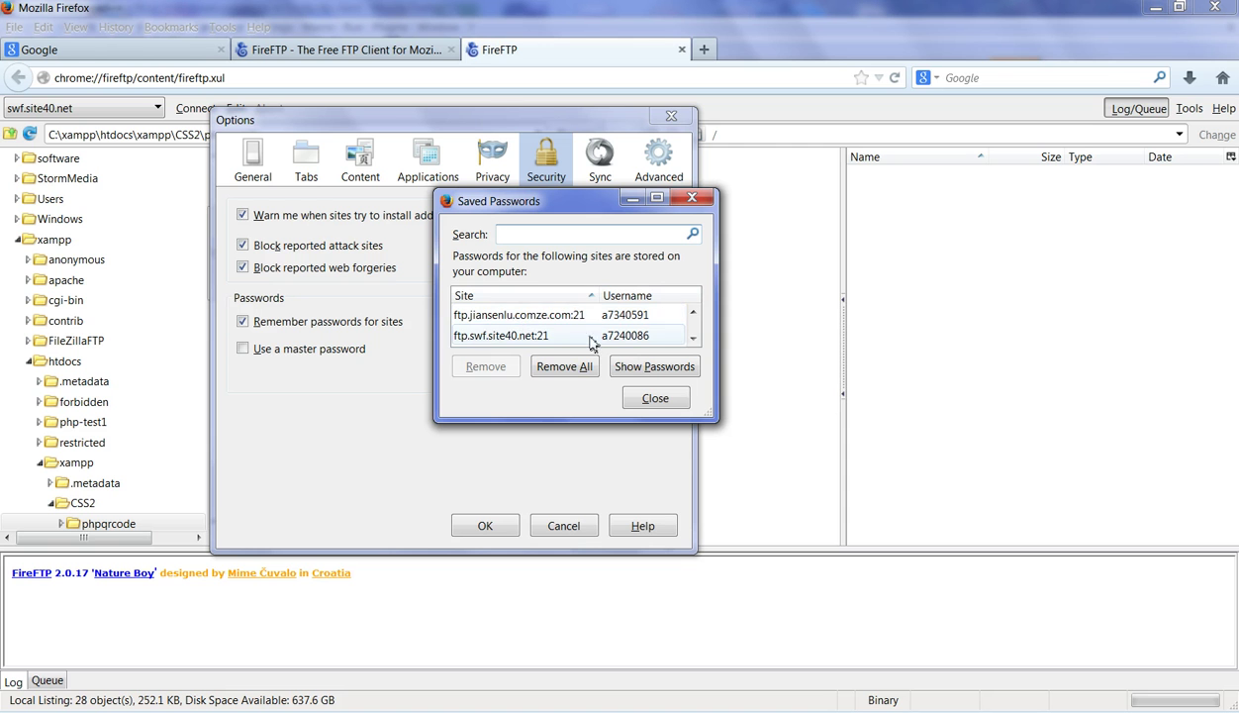
pyautogui.click(513, 323)
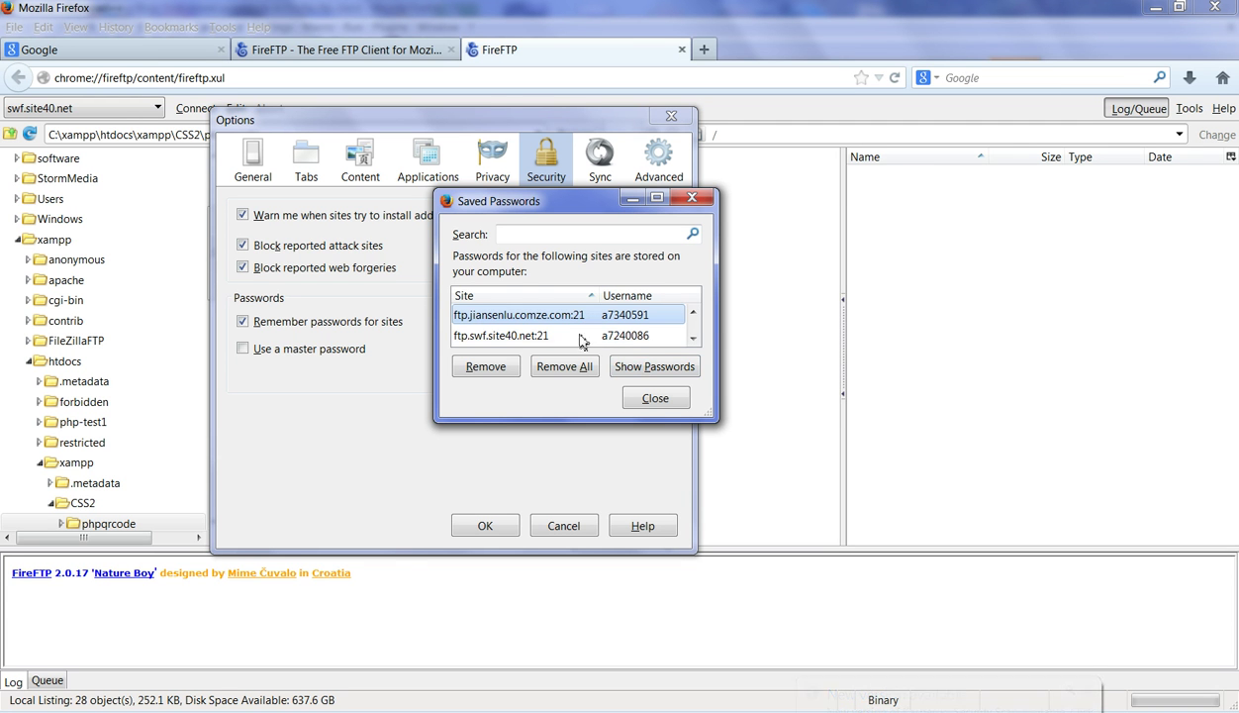
pyautogui.click(663, 404)
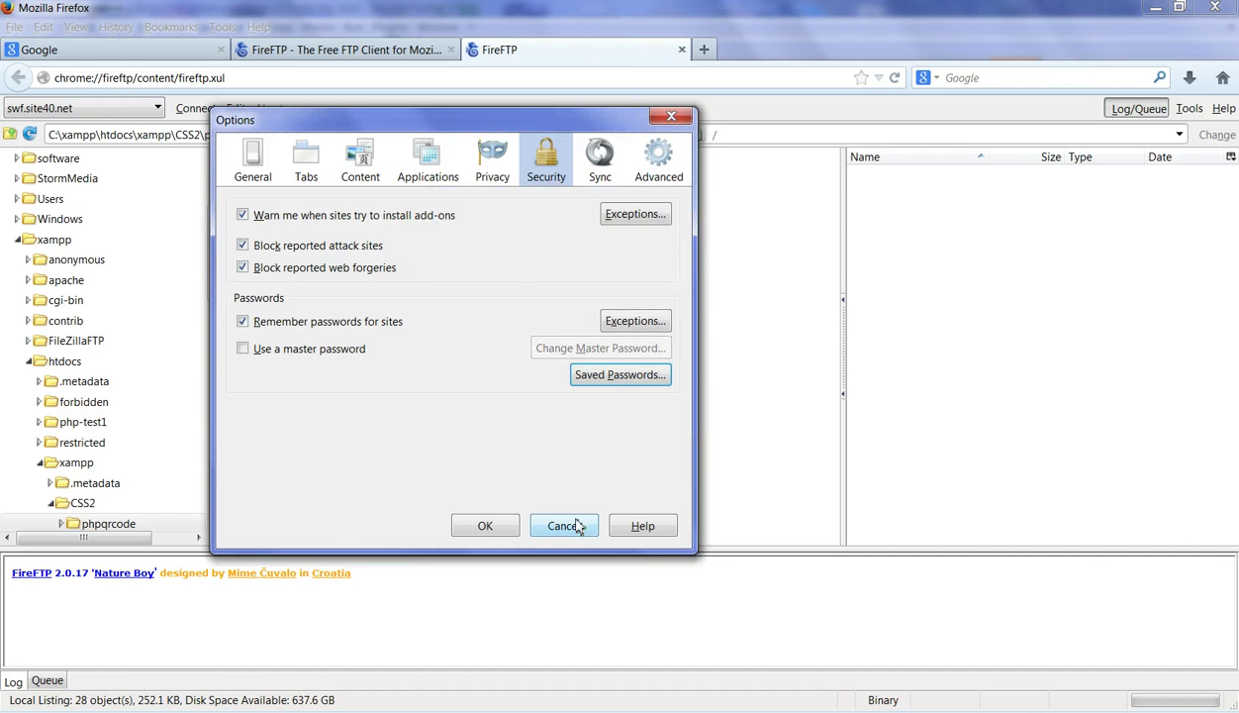
pyautogui.click(574, 523)
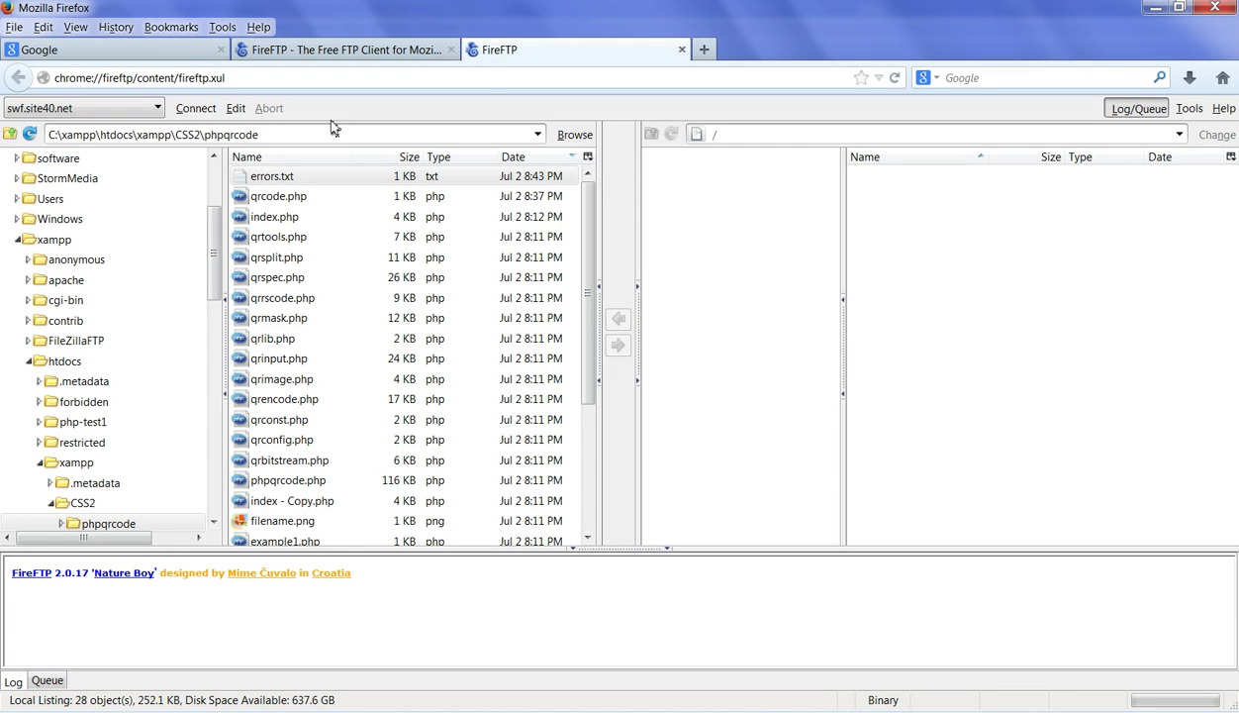
pyautogui.click(221, 27)
pyautogui.moveTo(245, 109)
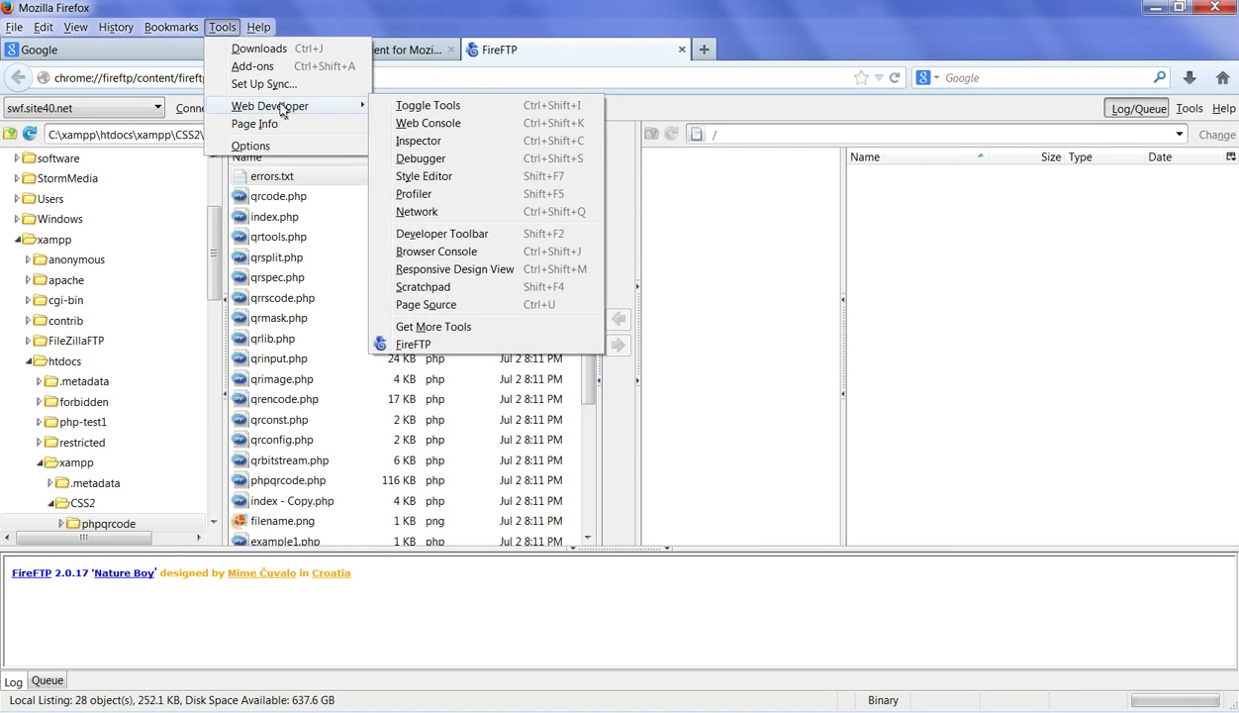
pyautogui.click(638, 109)
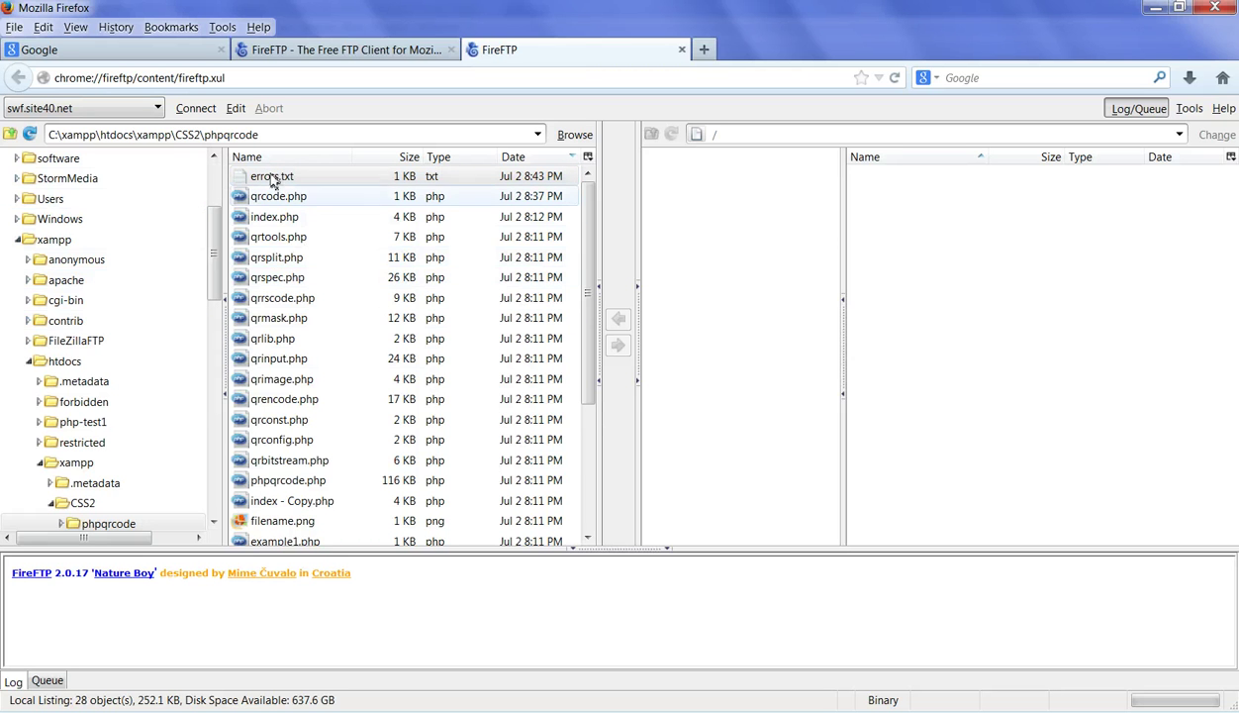
pyautogui.click(221, 28)
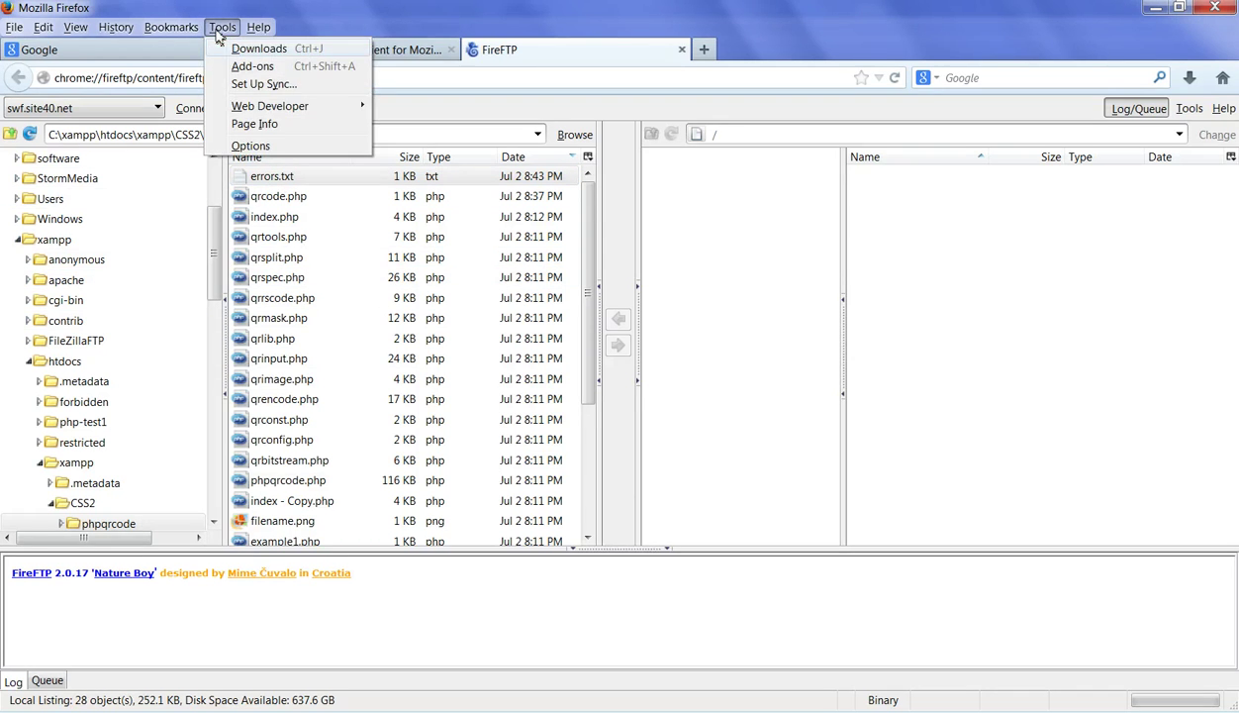
pyautogui.press('o')
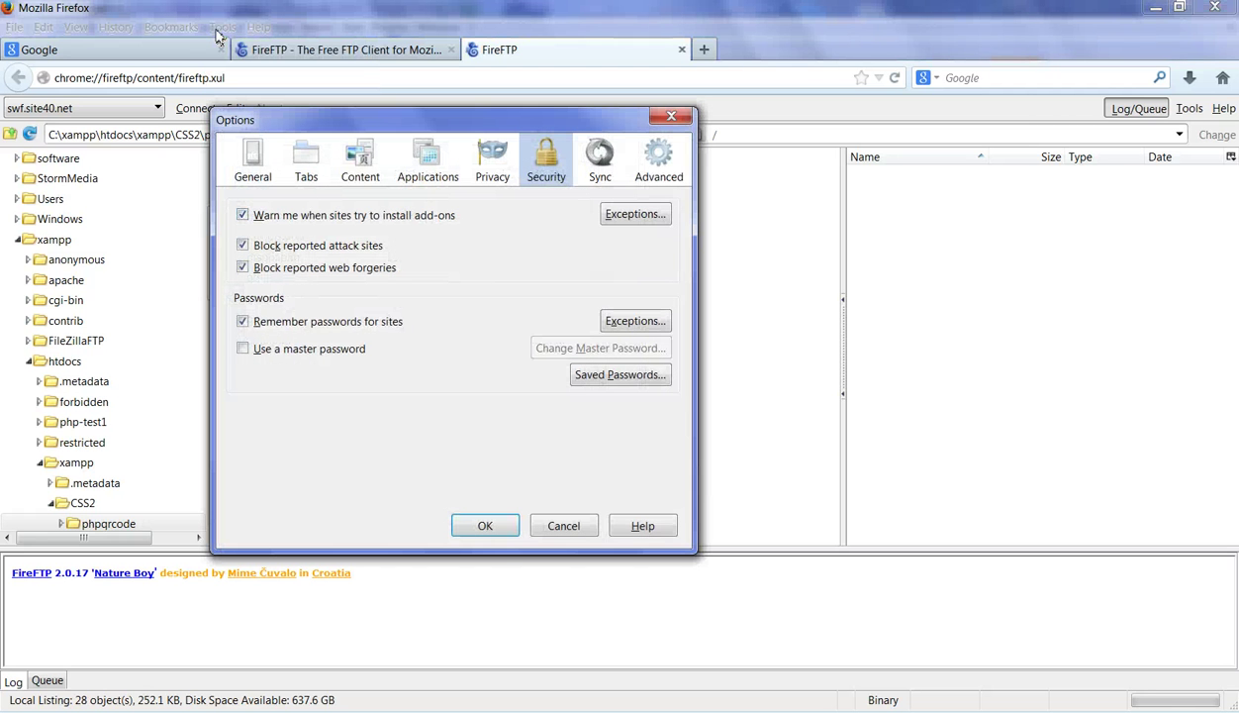